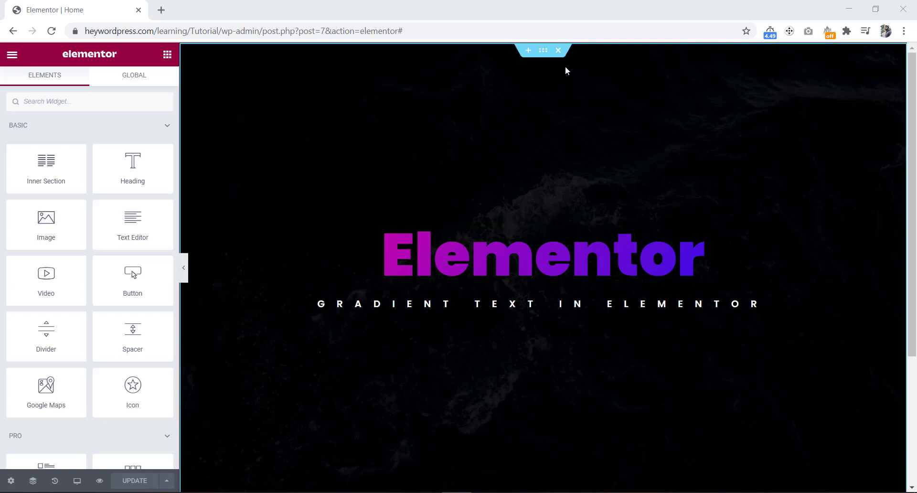
Step: Delete the existing dark hero section and add a new single-column section
click(558, 50)
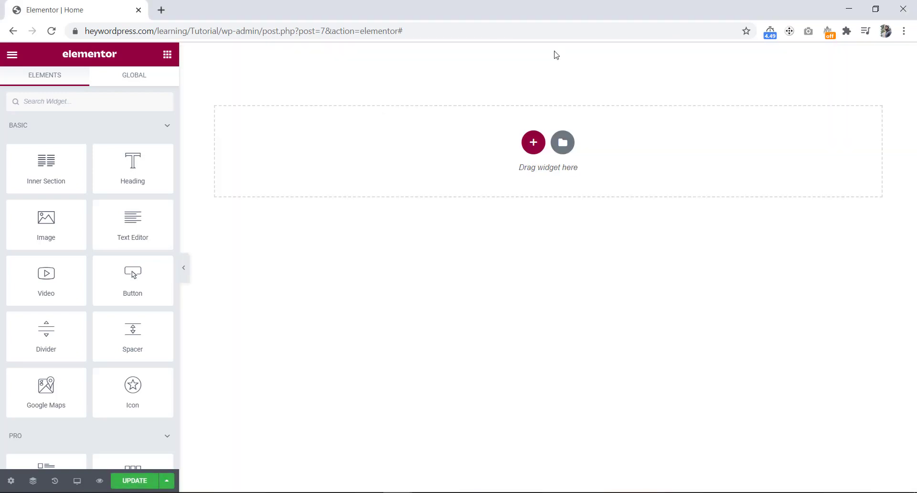
click(533, 143)
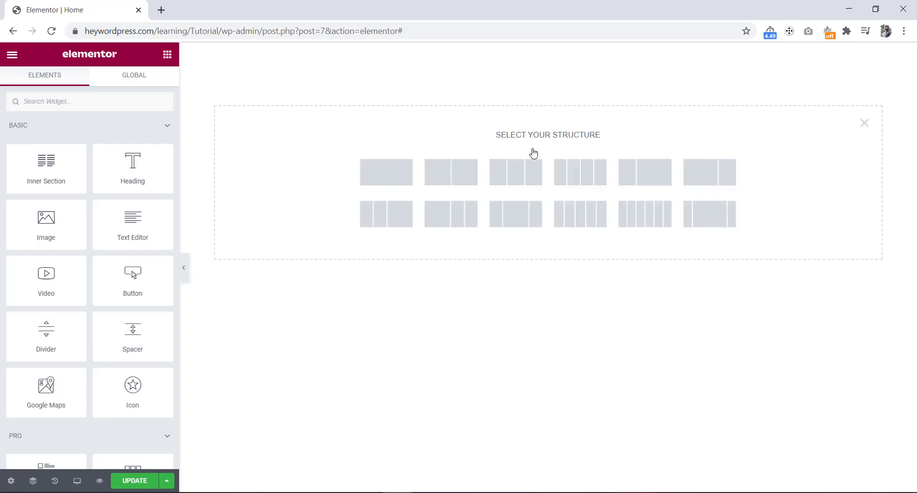
click(401, 175)
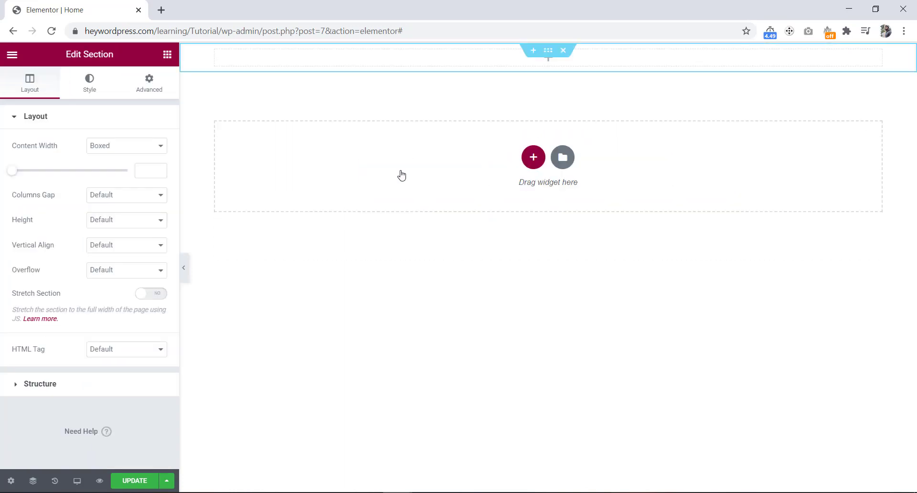
Step: Set the section height to Min Height of 100 VH
click(113, 223)
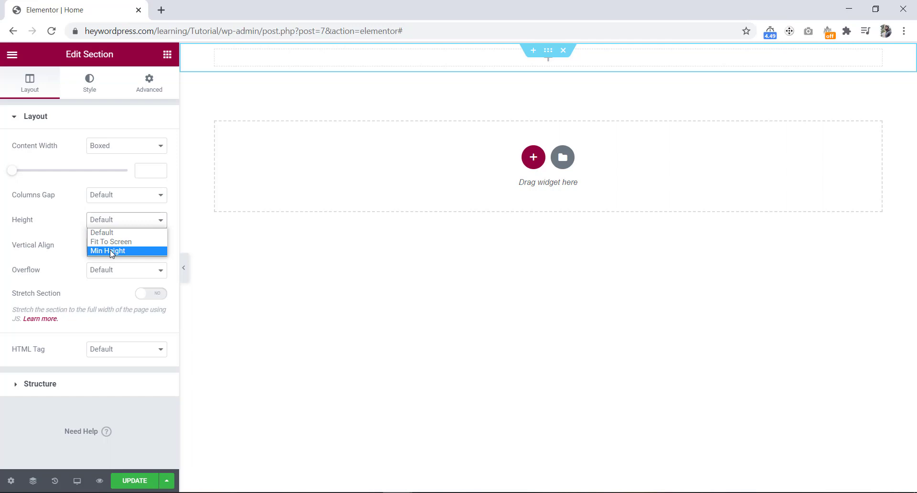
click(111, 251)
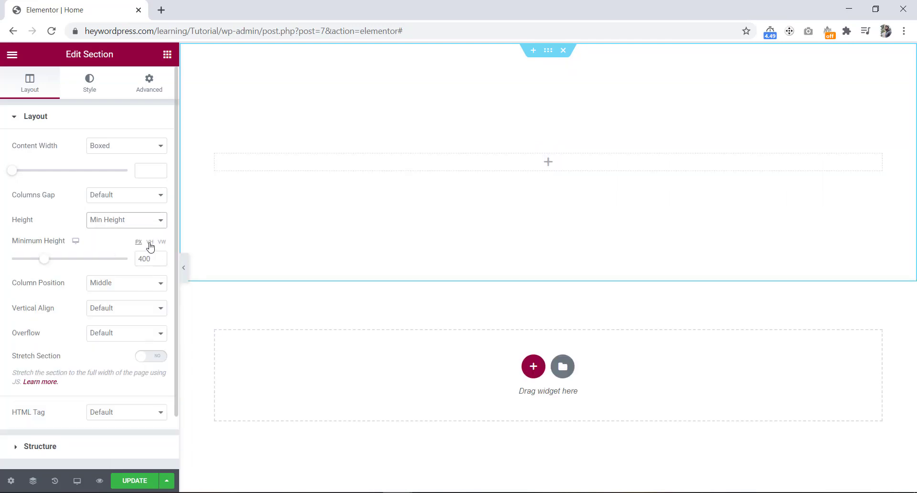
click(150, 241)
drag(144, 259, 136, 263)
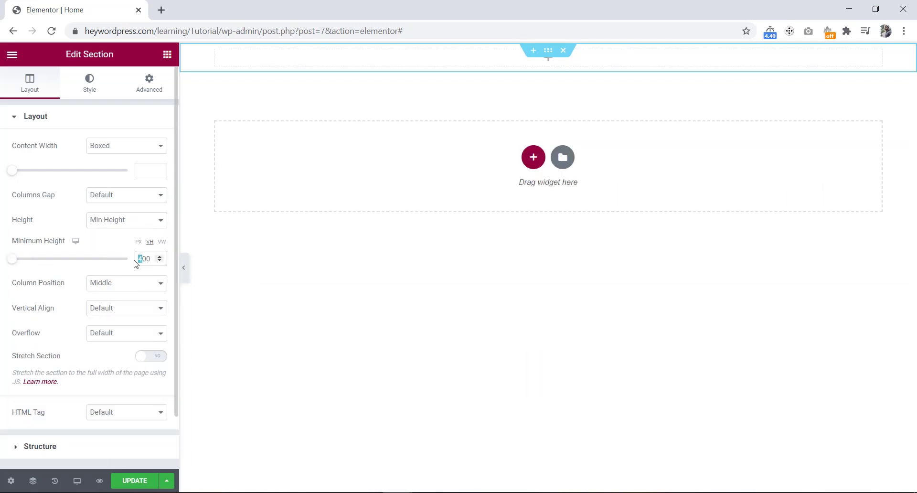
text(1)
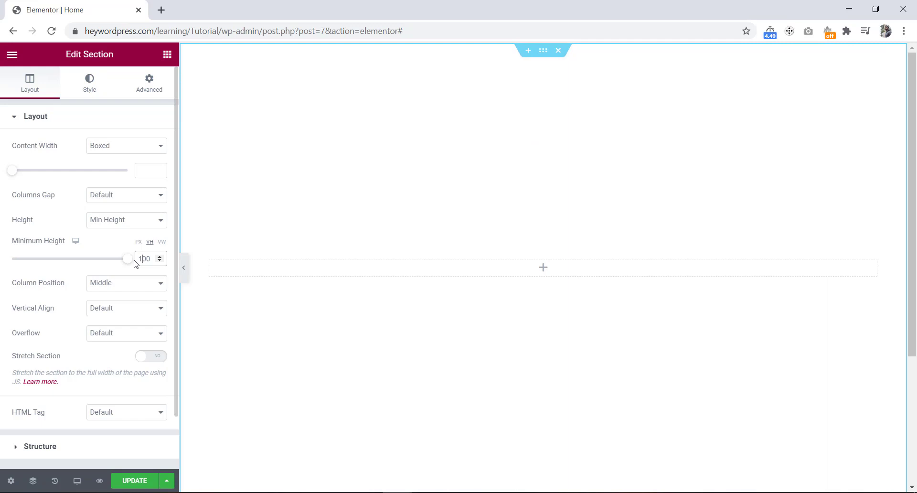
Step: Set a Classic section background using the dark ocean photo from the Media Library
click(90, 92)
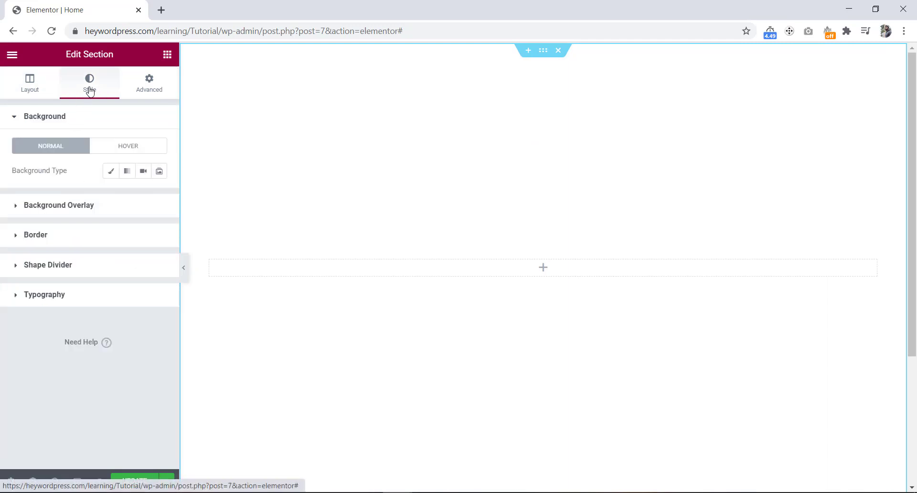
click(111, 171)
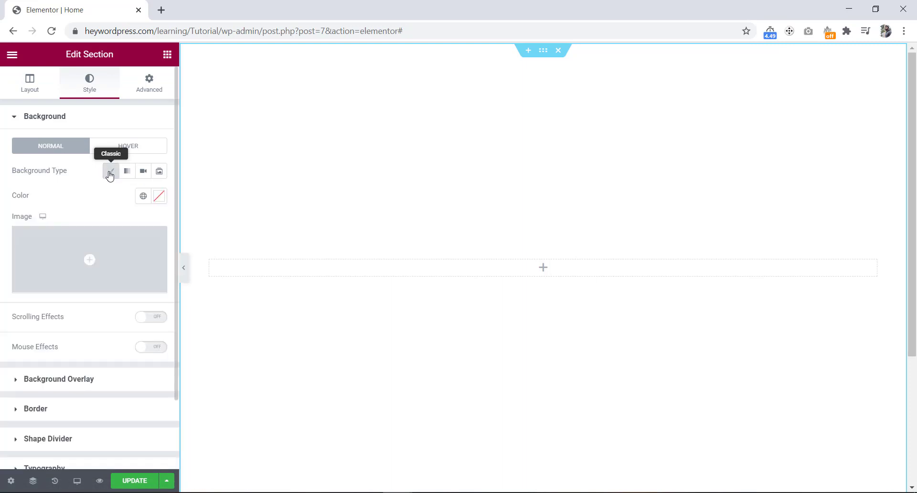
click(103, 254)
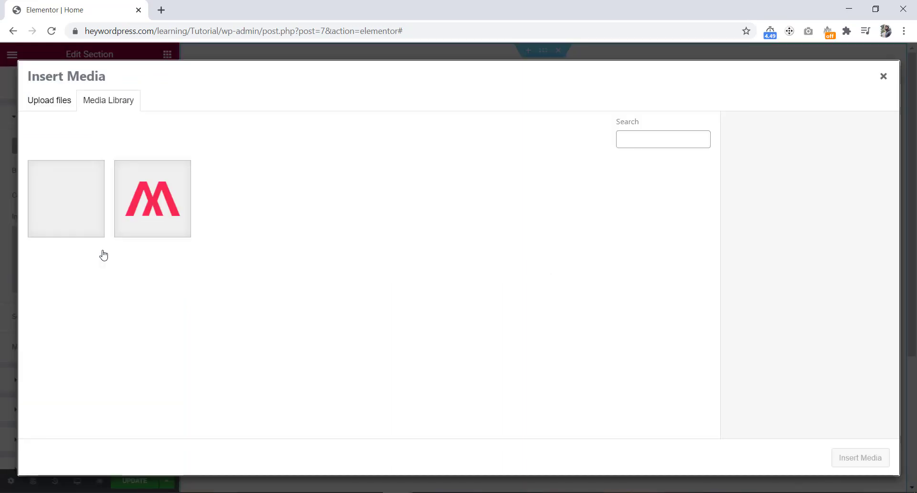
click(61, 224)
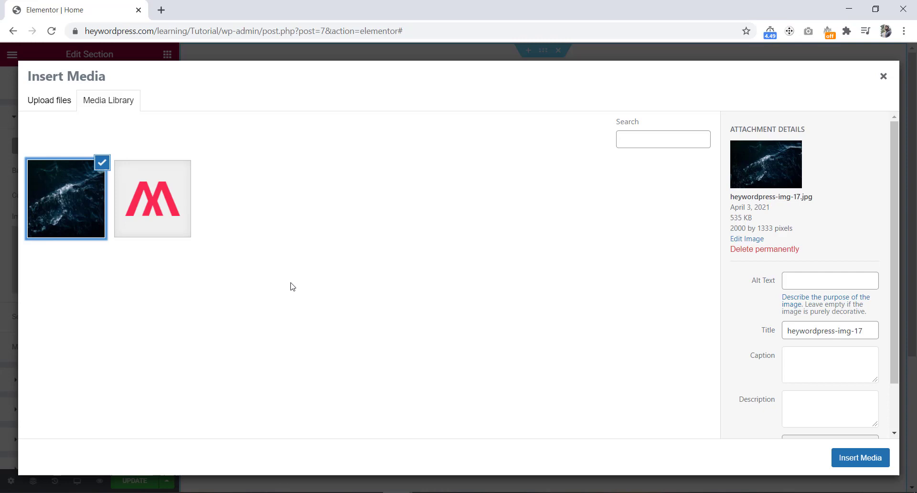
click(851, 460)
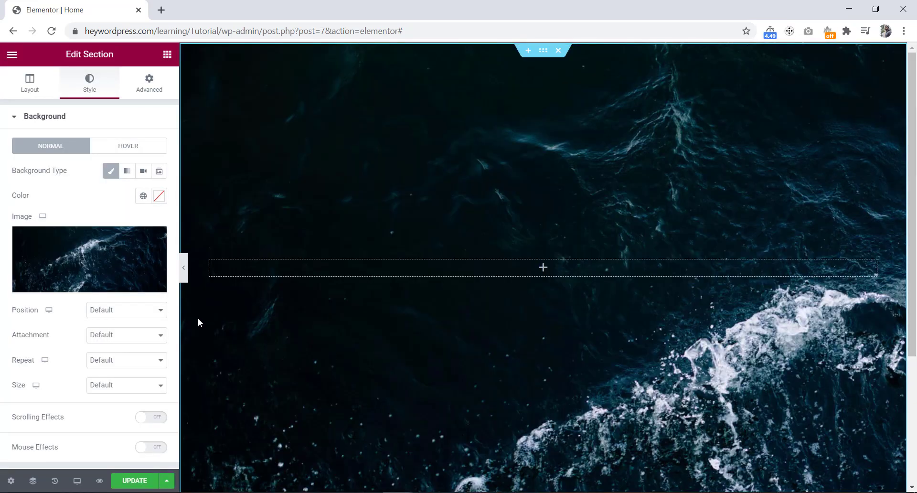
Step: Set the ocean background to Center Center position, No-repeat, and Cover size
click(119, 311)
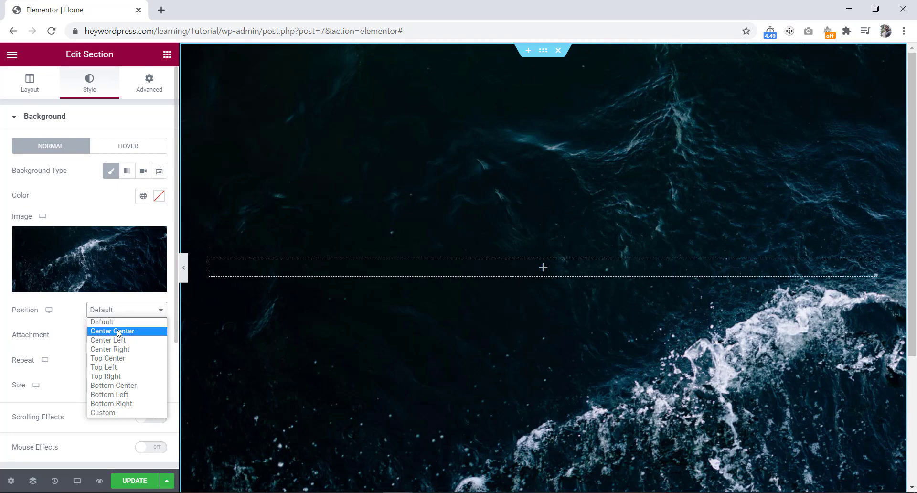
click(118, 330)
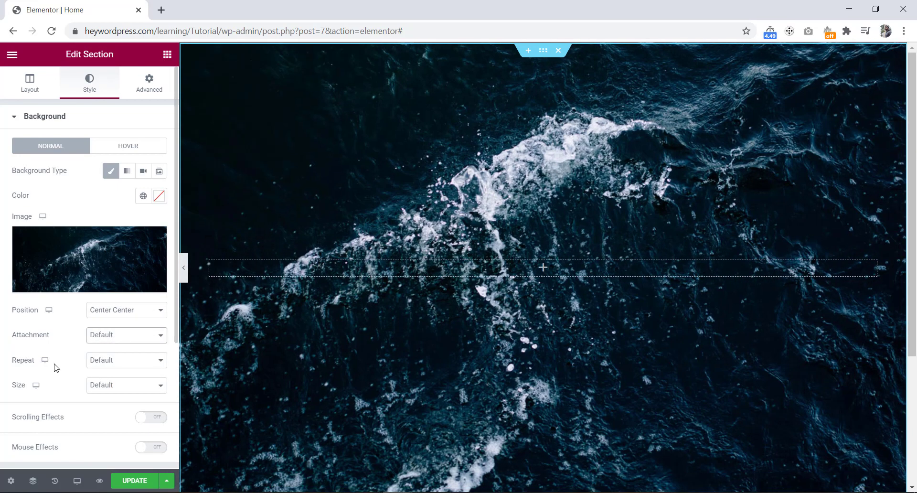
click(127, 362)
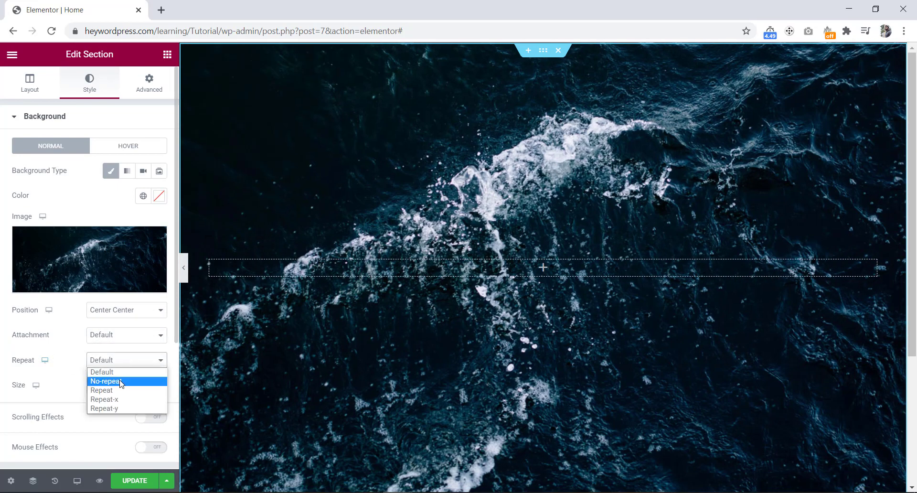
click(120, 382)
click(116, 389)
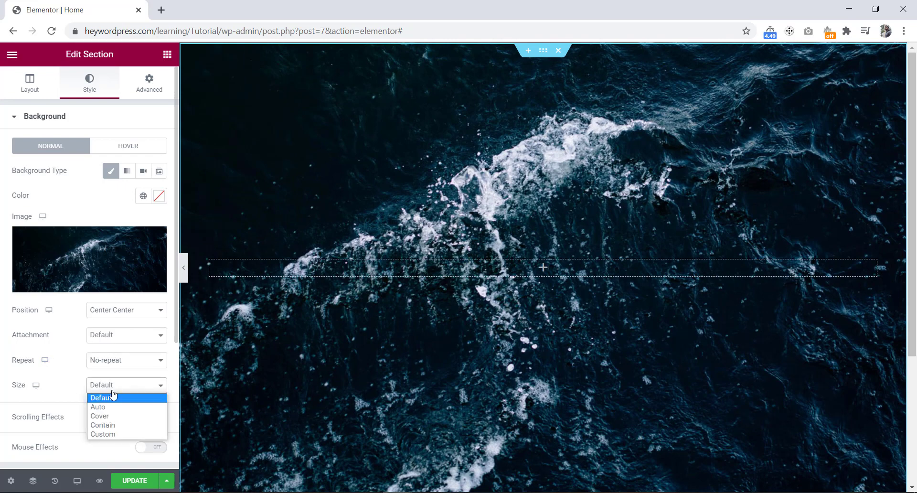
click(112, 412)
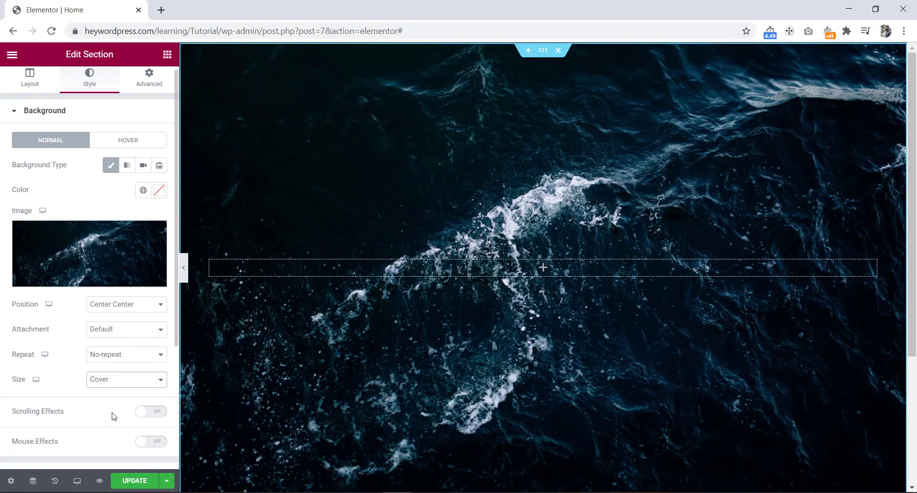
scroll(114, 416, down, 3)
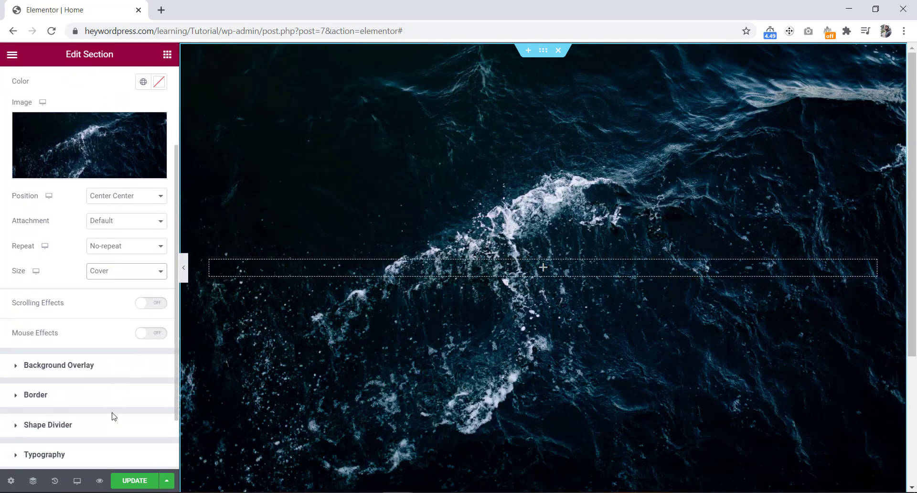
Step: Add a Classic black (#000000) background overlay at 0.9 opacity
click(91, 363)
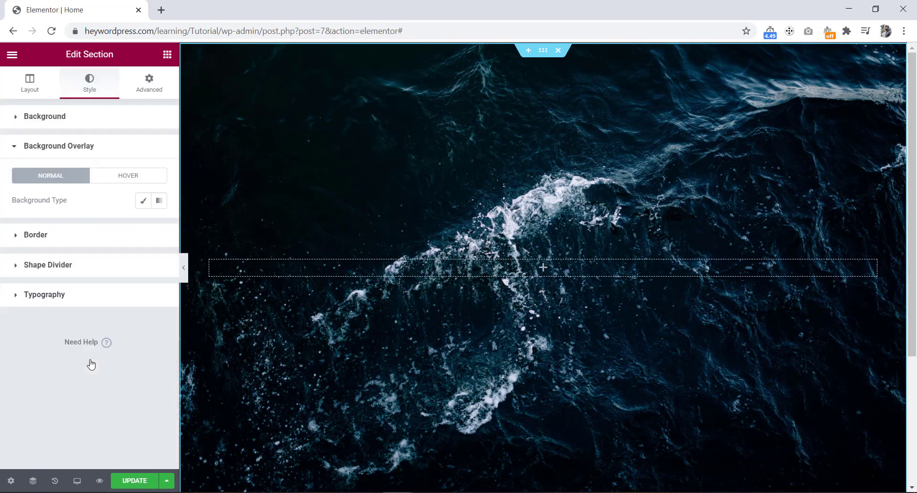
click(141, 203)
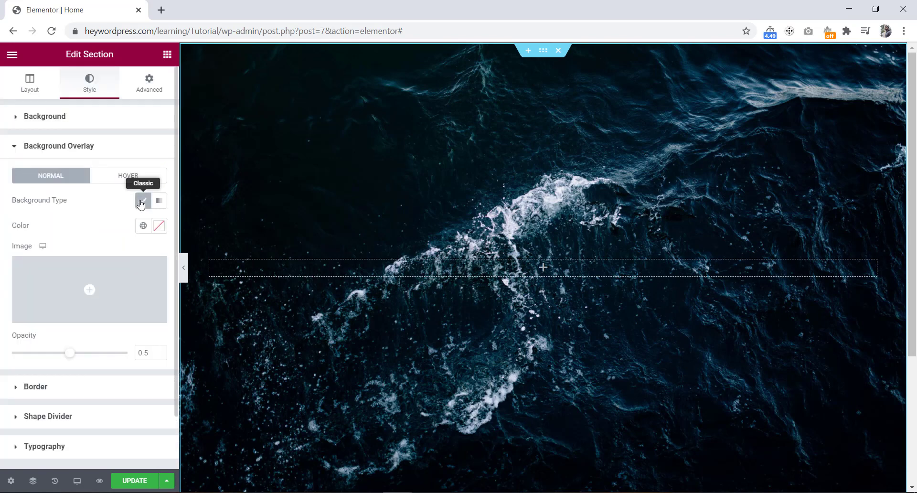
click(160, 231)
text(#000000)
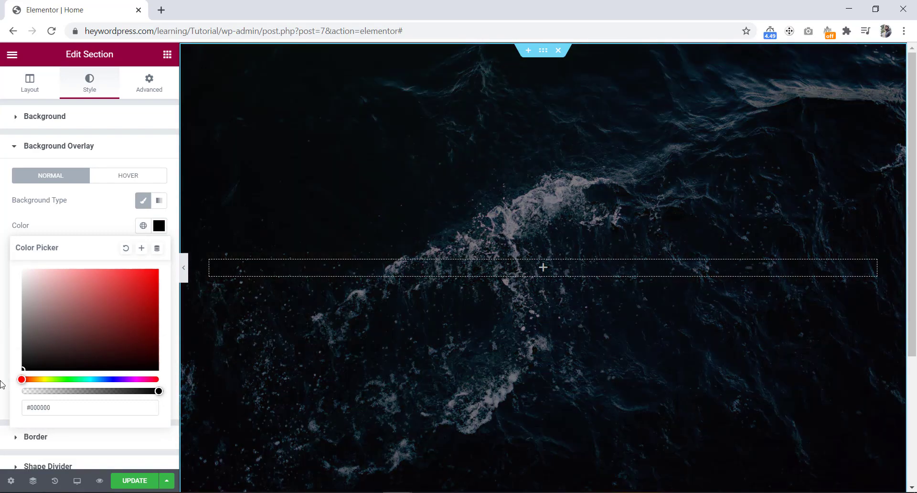
click(92, 228)
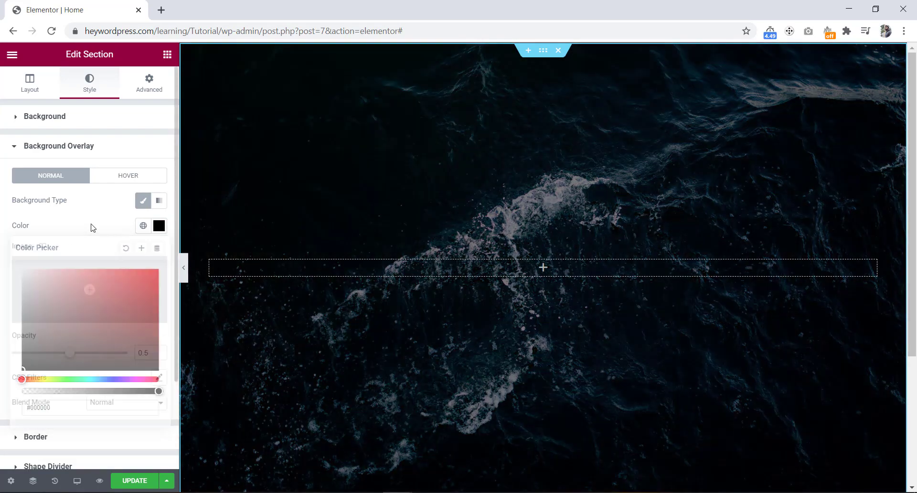
mouse_move(148, 353)
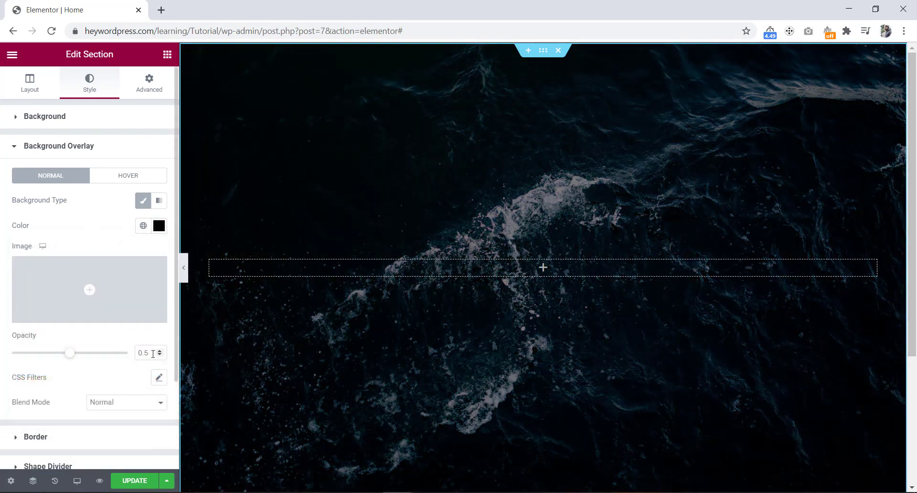
drag(153, 353, 146, 354)
text(9)
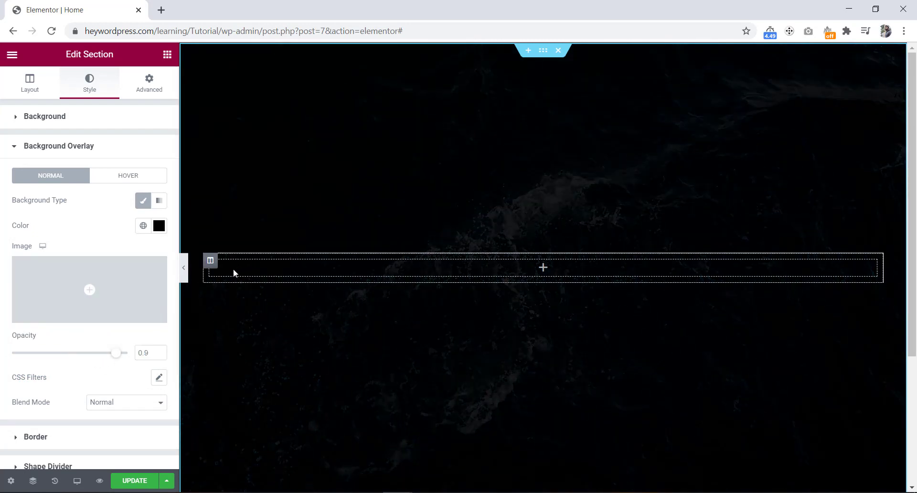
Step: Drag a Heading widget into the section and title it 'Elementor'
click(167, 55)
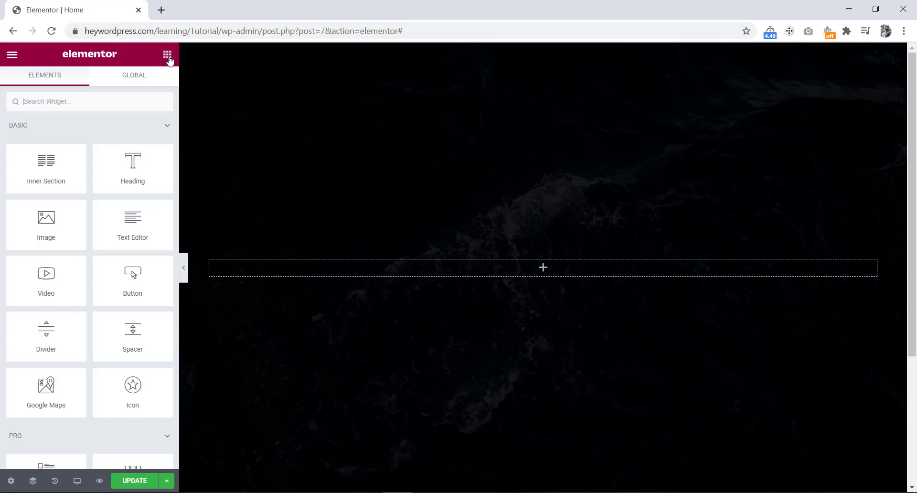
drag(132, 165, 328, 266)
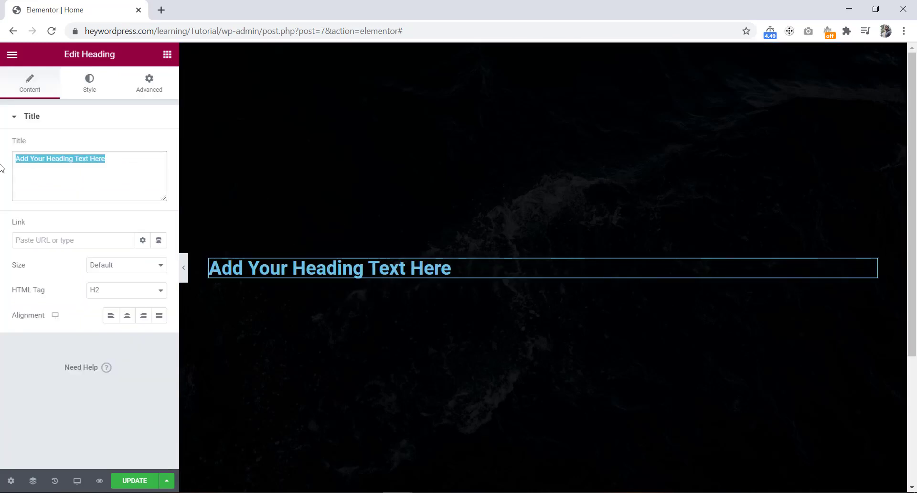
text(Eleme)
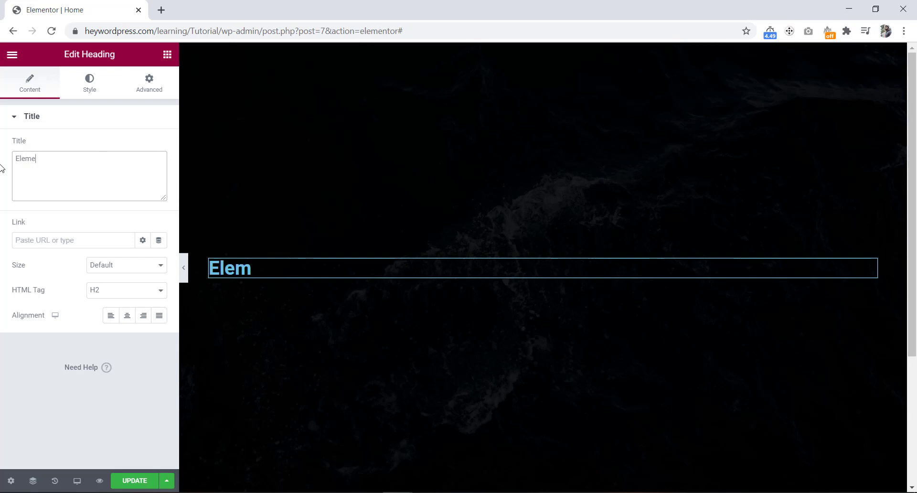
text(ntor)
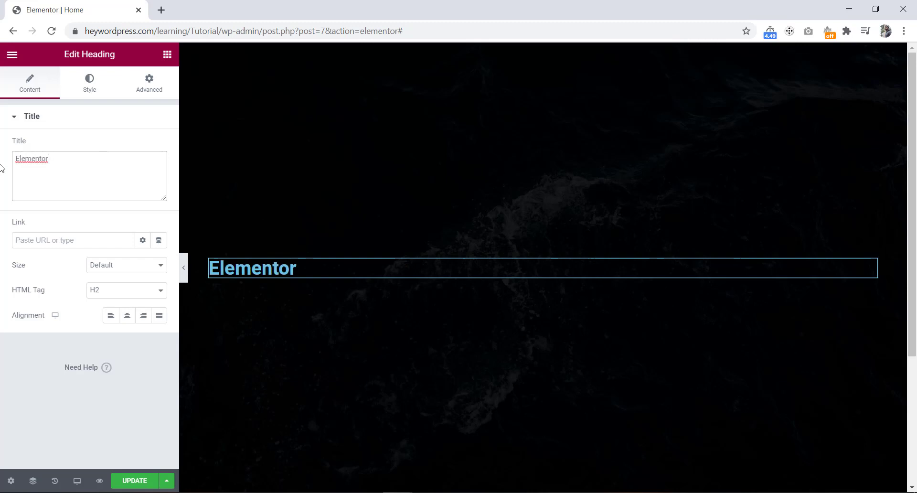
Step: Center the heading and set its typography to Poppins, weight 900, size 100
click(127, 316)
click(90, 90)
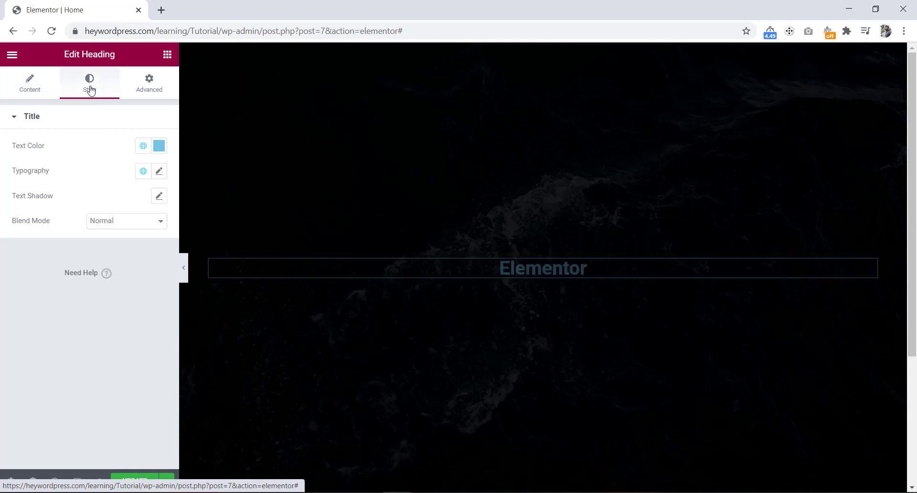
click(160, 171)
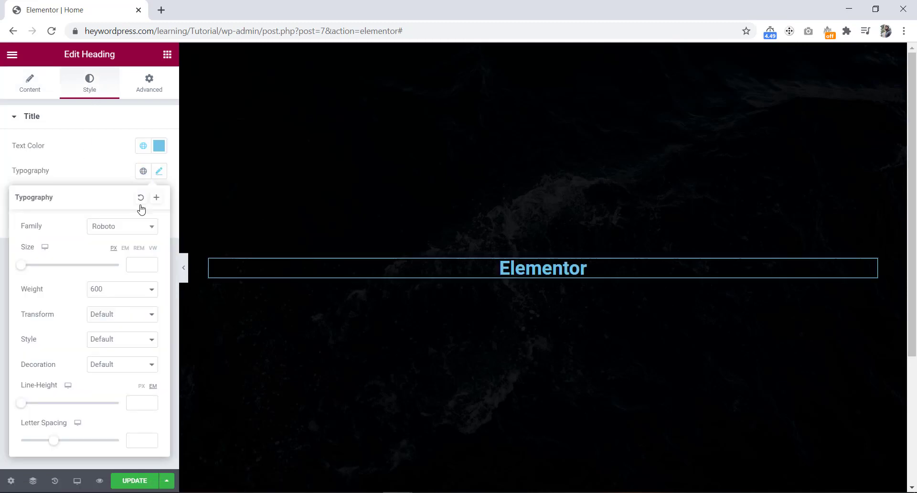
click(120, 231)
text(pop)
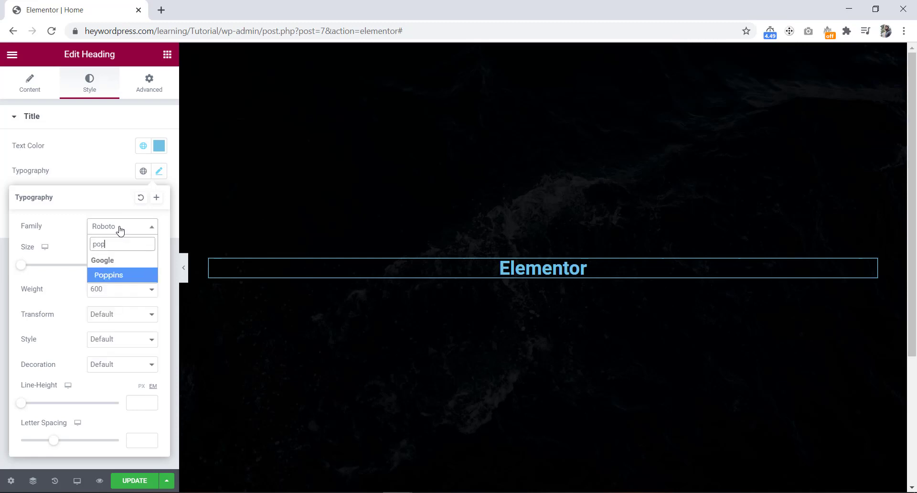
click(118, 276)
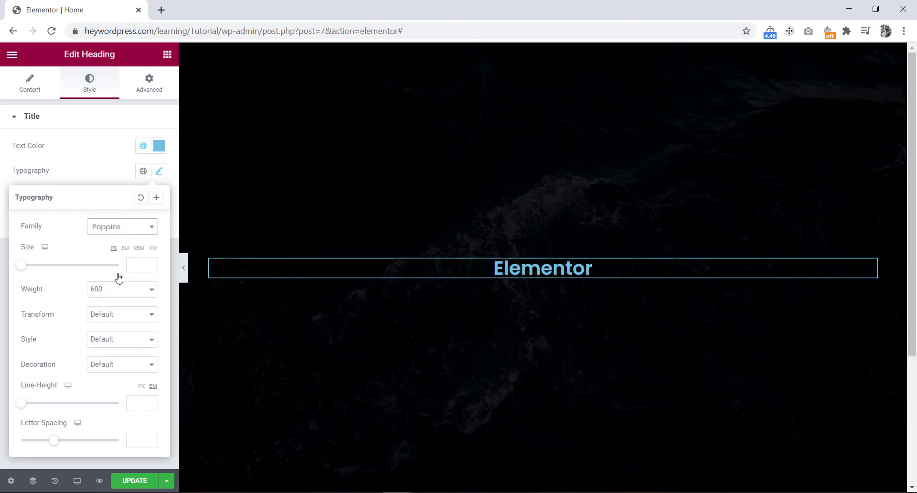
click(109, 290)
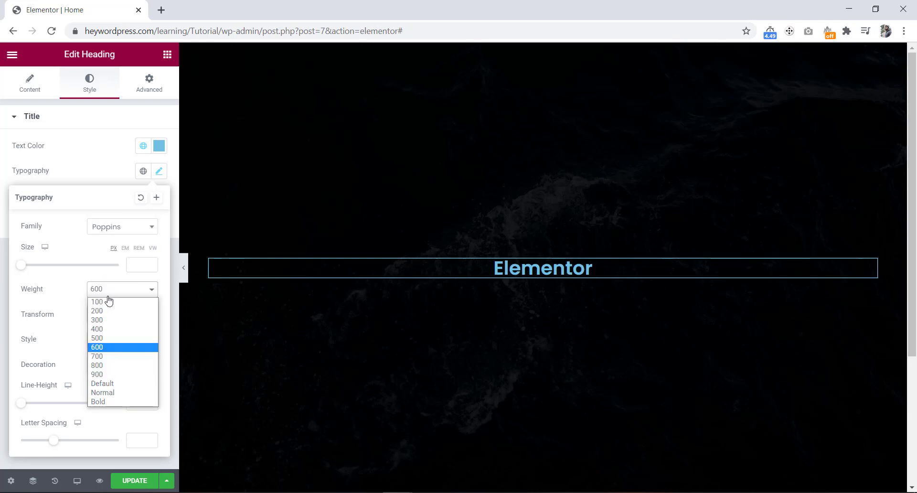
click(107, 374)
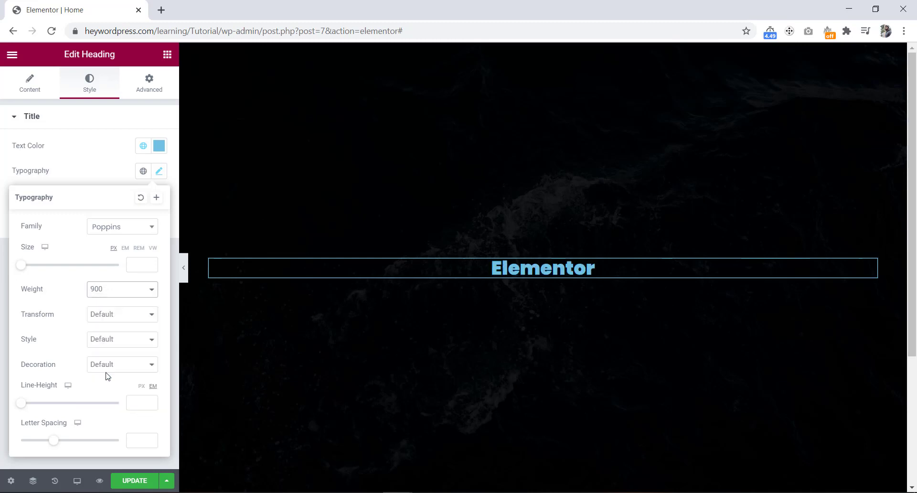
click(134, 263)
text(100)
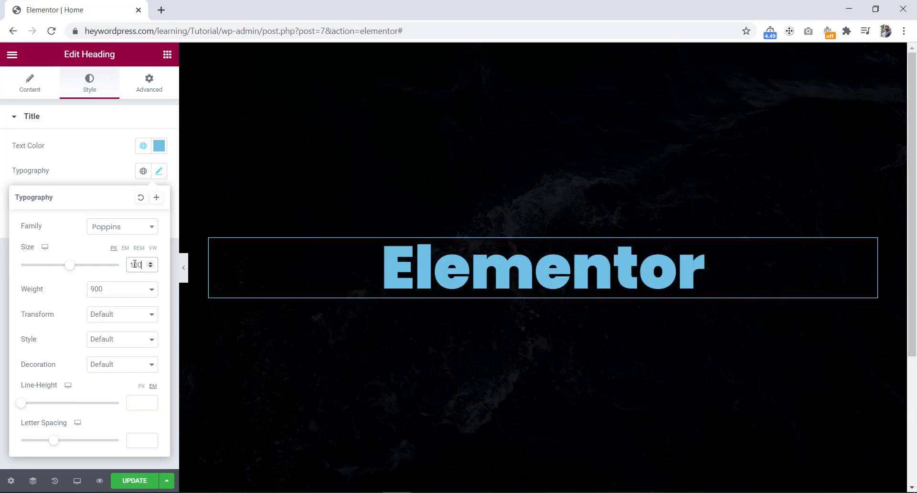
Step: Start a 'selector {' rule in the heading's Advanced Custom CSS
click(149, 89)
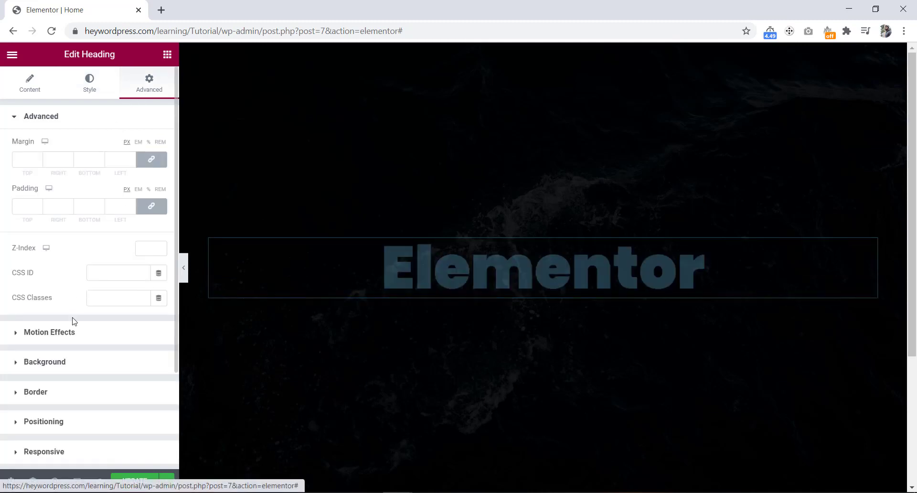
scroll(72, 321, down, 3)
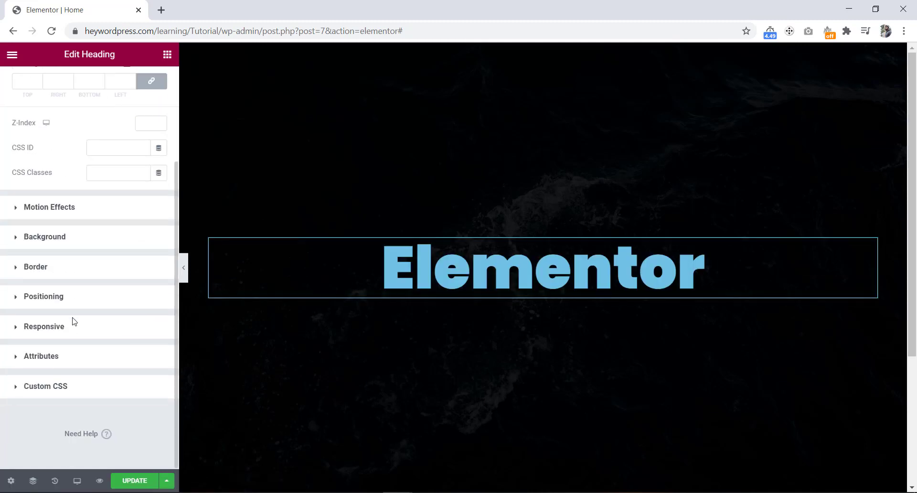
click(67, 392)
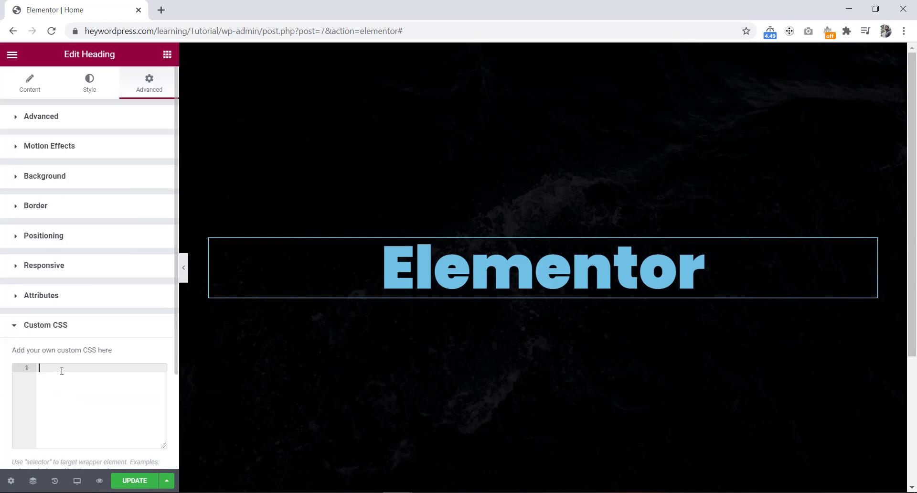
text(sele)
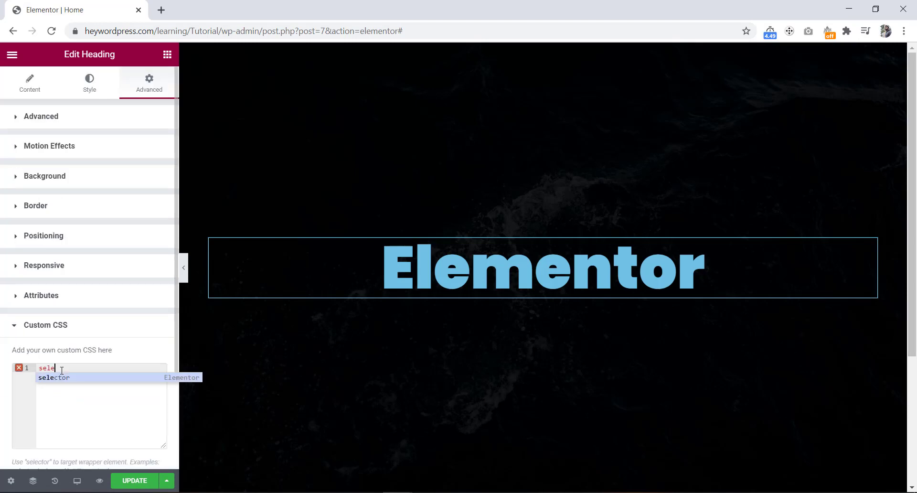
key(Return)
text({)
key(Return)
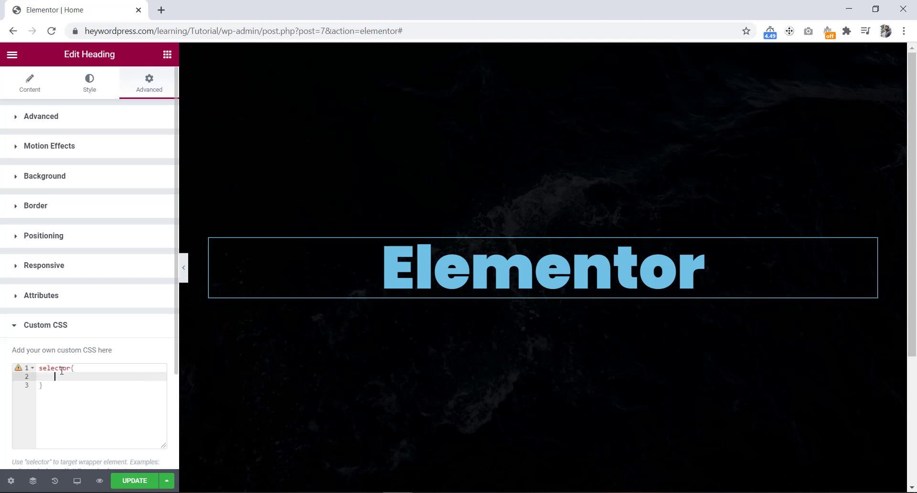
Step: Add a background: -webkit-linear-gradient( property beginning with #0010FF
text(ba)
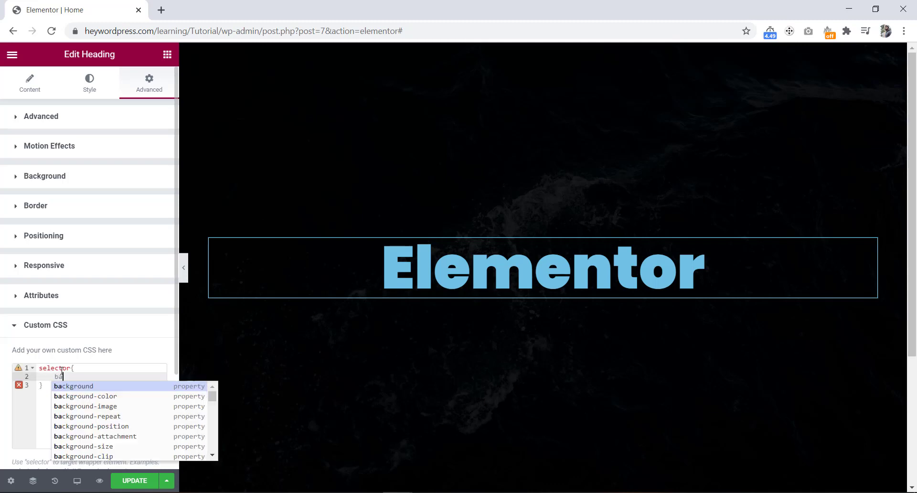
text(ck)
key(Return)
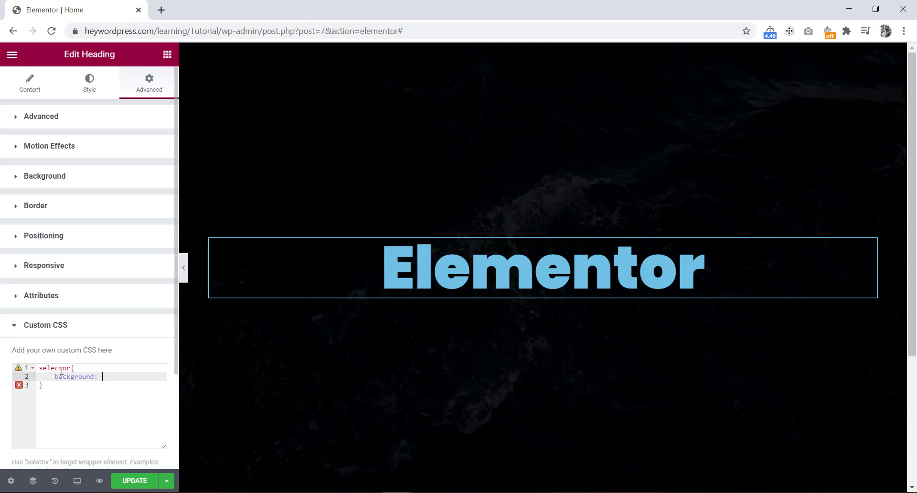
text(-webk)
text(it-lin)
text(ear-)
text(gra)
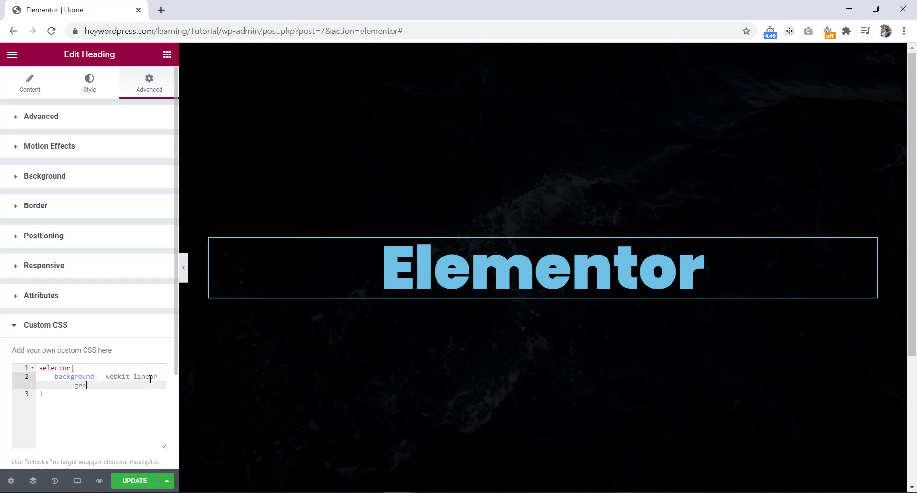
text(dient)
text(()
text(#0010FF)
text(#FF0092)
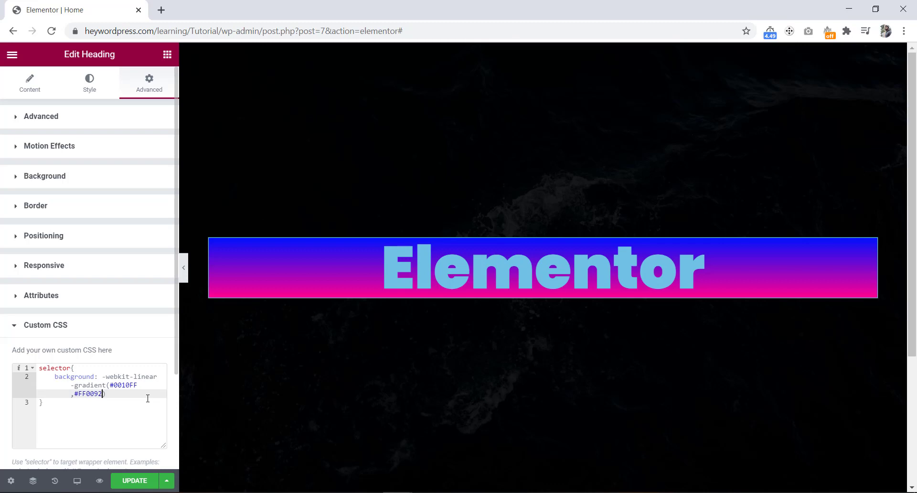
Step: Add a 150deg gradient angle, close the line with ';', and add -webkit-background-clip:text;
click(110, 385)
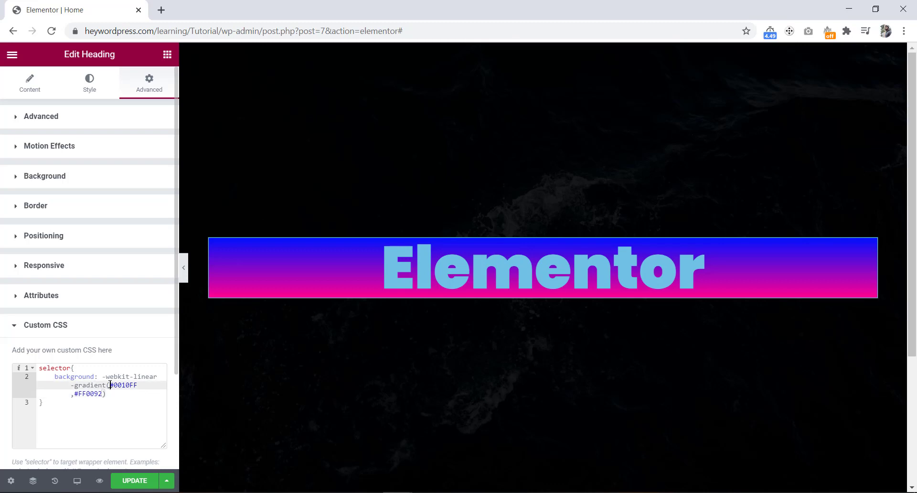
text(15)
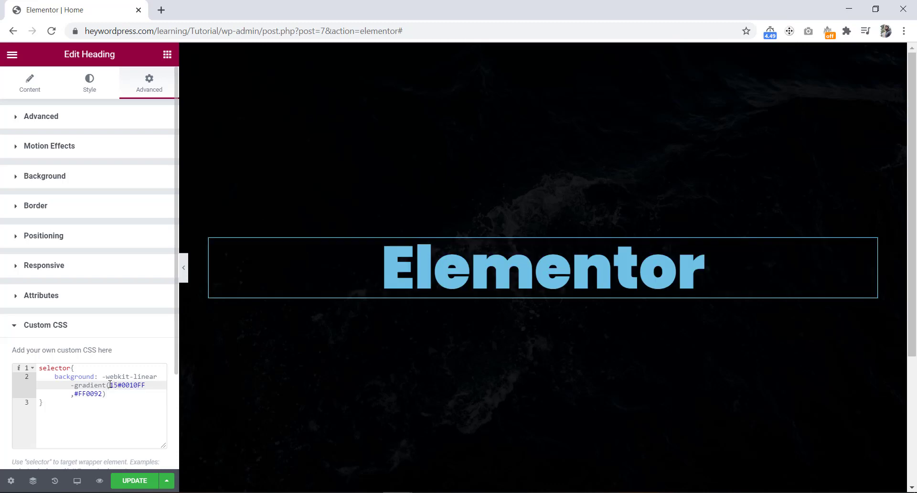
text(0deg)
text(,)
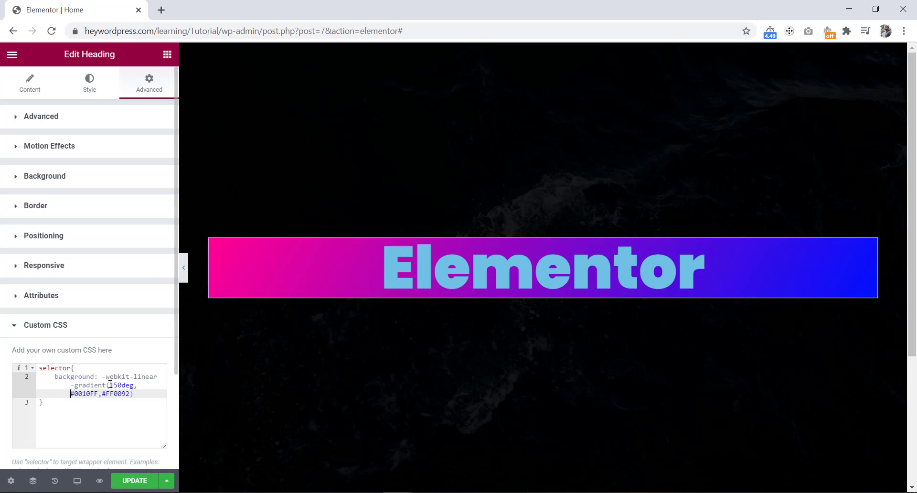
click(137, 393)
text(;)
key(Return)
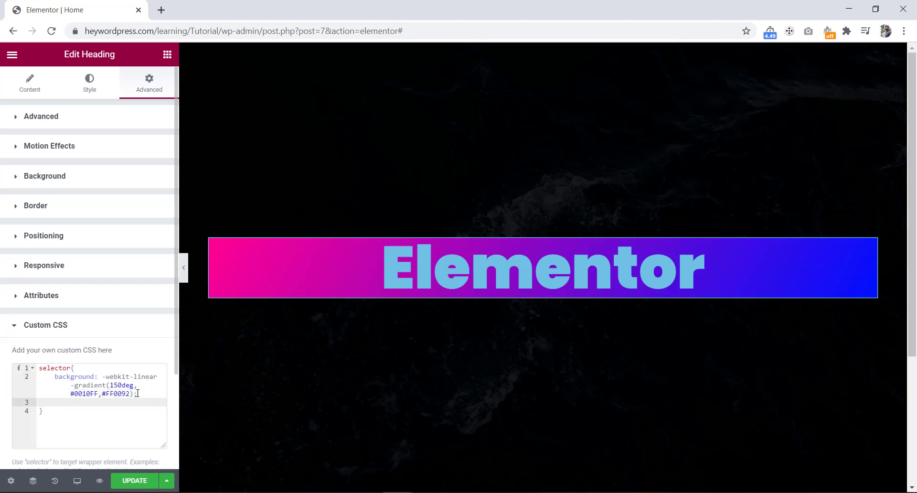
text(-web)
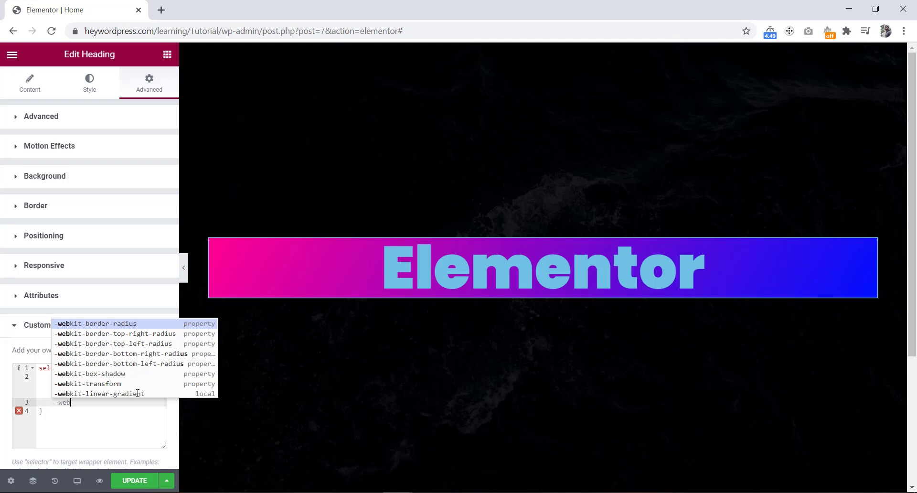
text(kit-)
text(back)
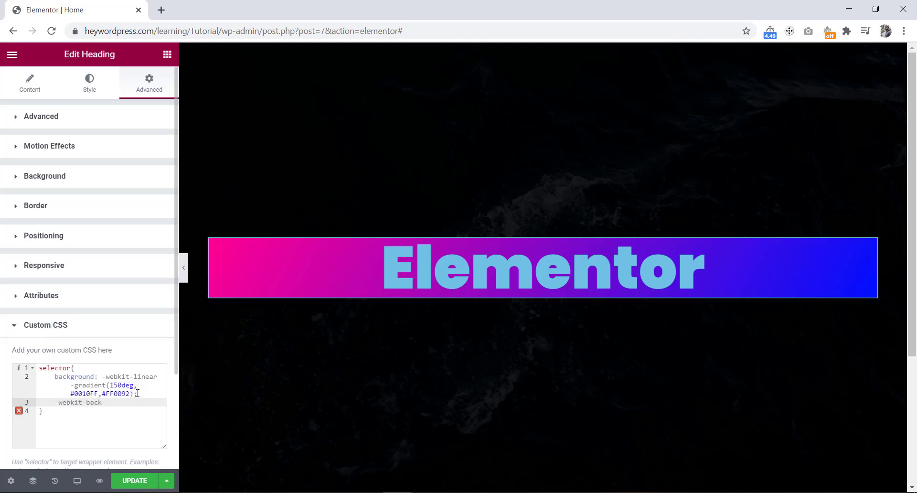
text(ground-)
text(clip:)
text(te)
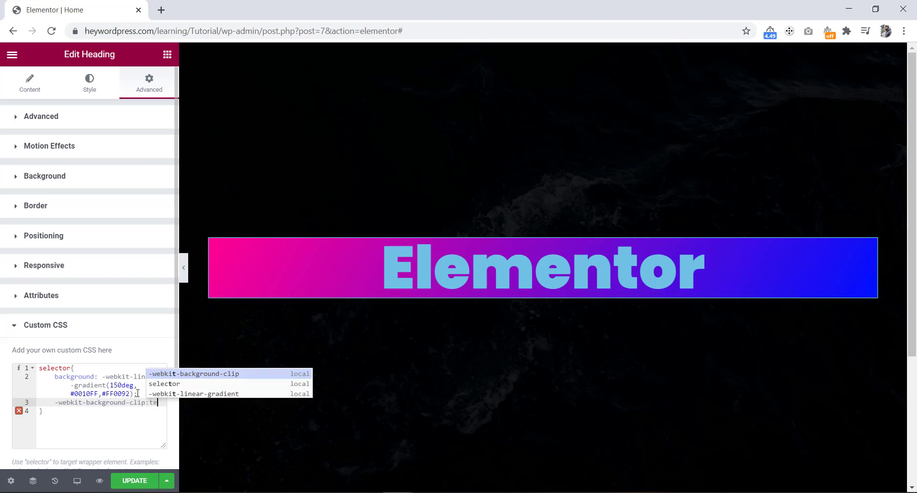
text(xt;)
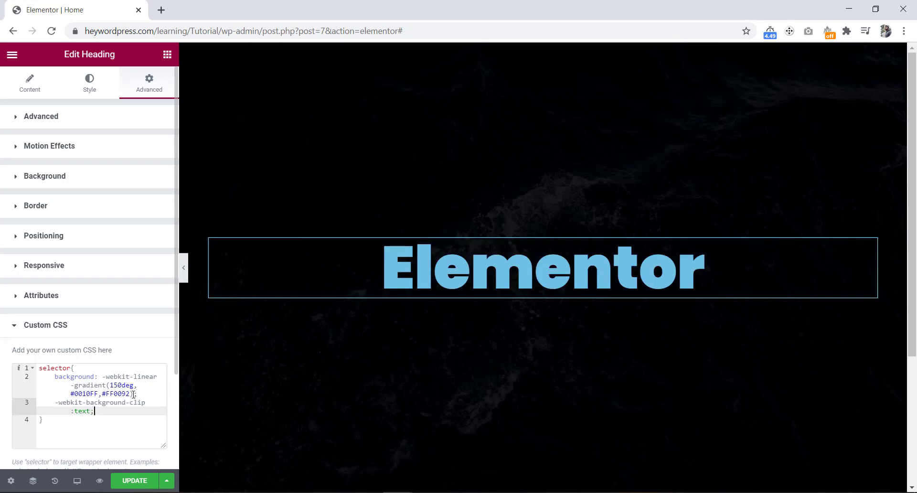
Step: Set the heading's Text Color opacity to zero (#6EC1E400)
click(87, 82)
click(159, 146)
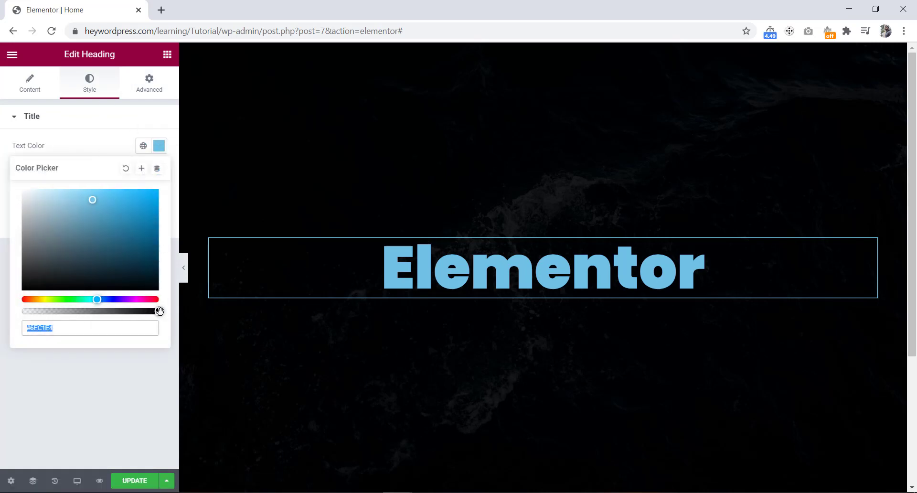
drag(159, 311, 5, 318)
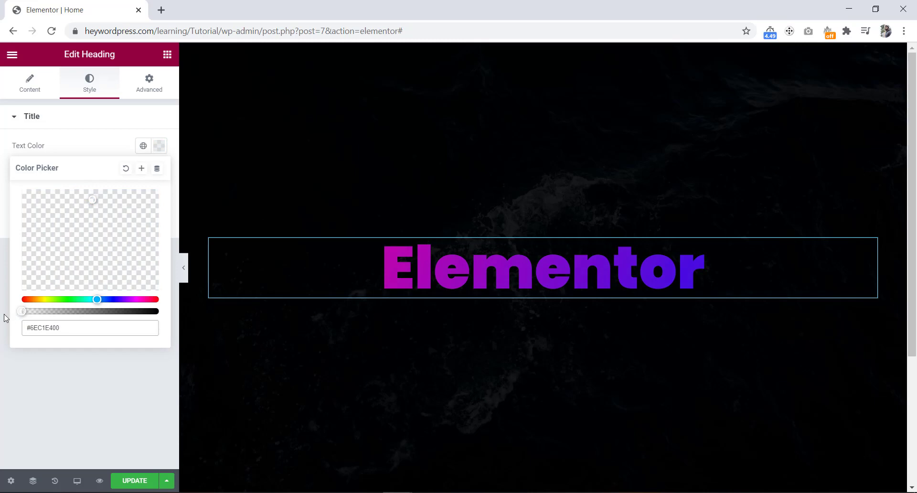